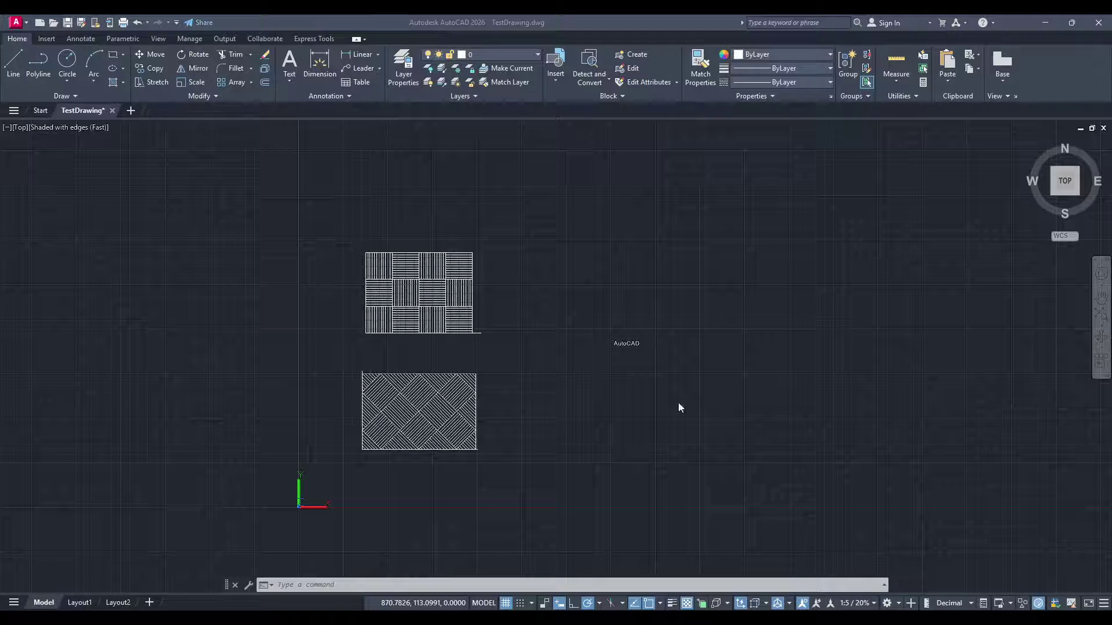
Step: Pan toward the AutoCAD multiline text, cancelling stray selections with Esc
left_click(641, 389)
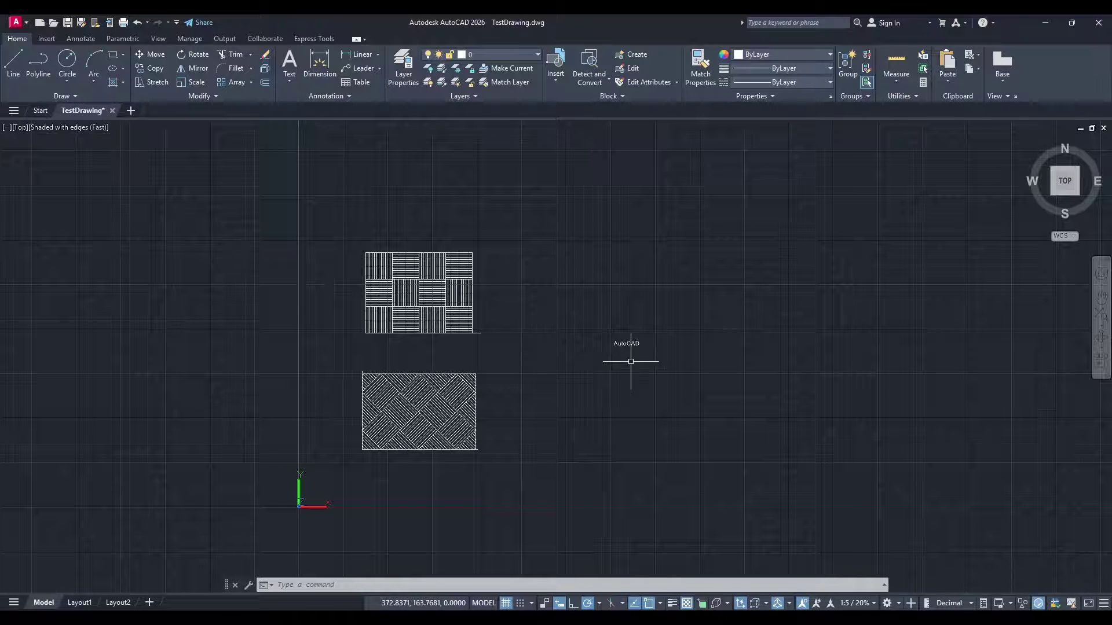
left_click(590, 326)
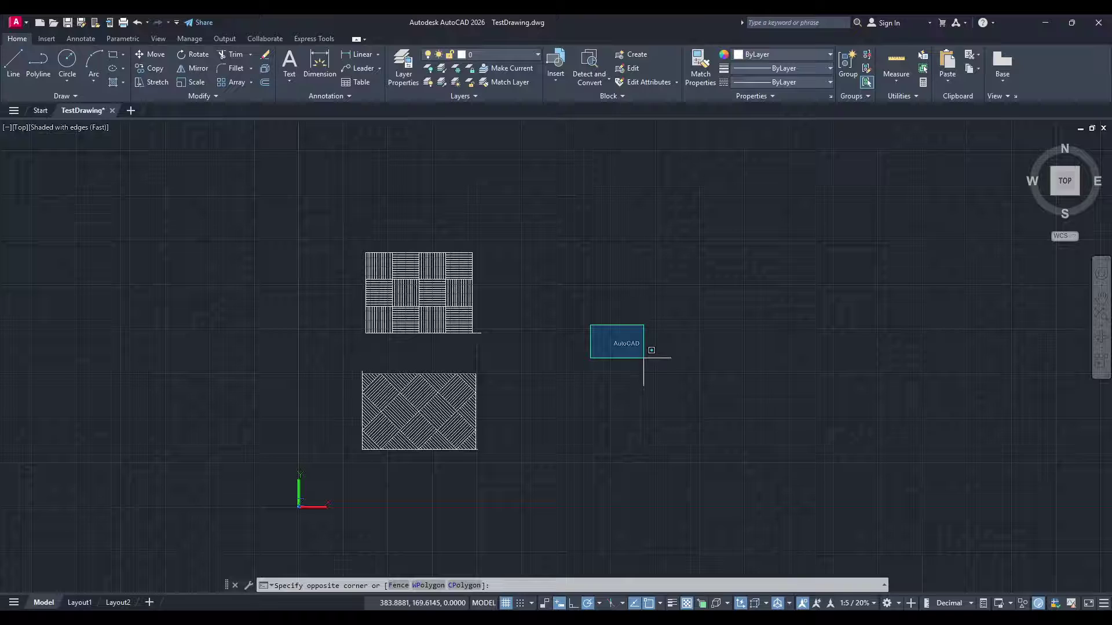
left_click(679, 375)
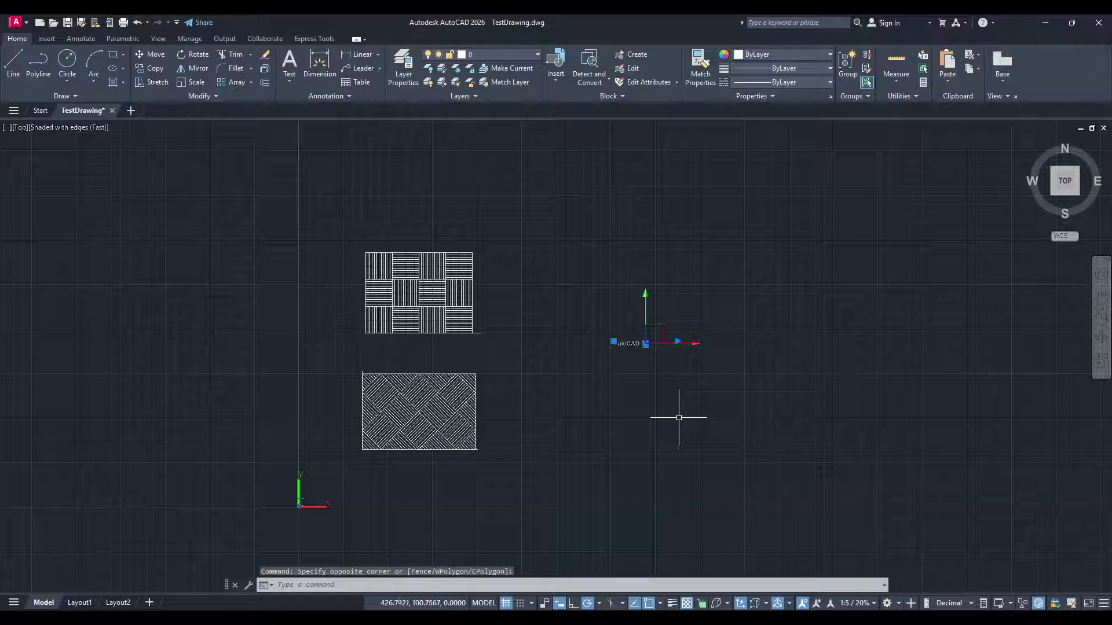
key("Escape")
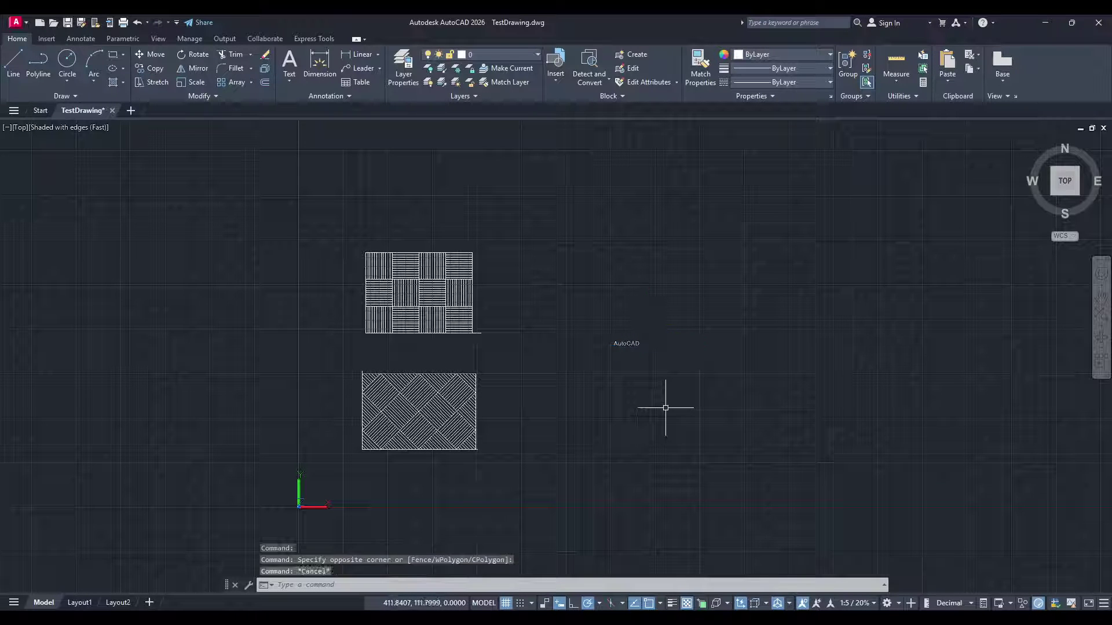
middle_click_drag(627, 408, 508, 413)
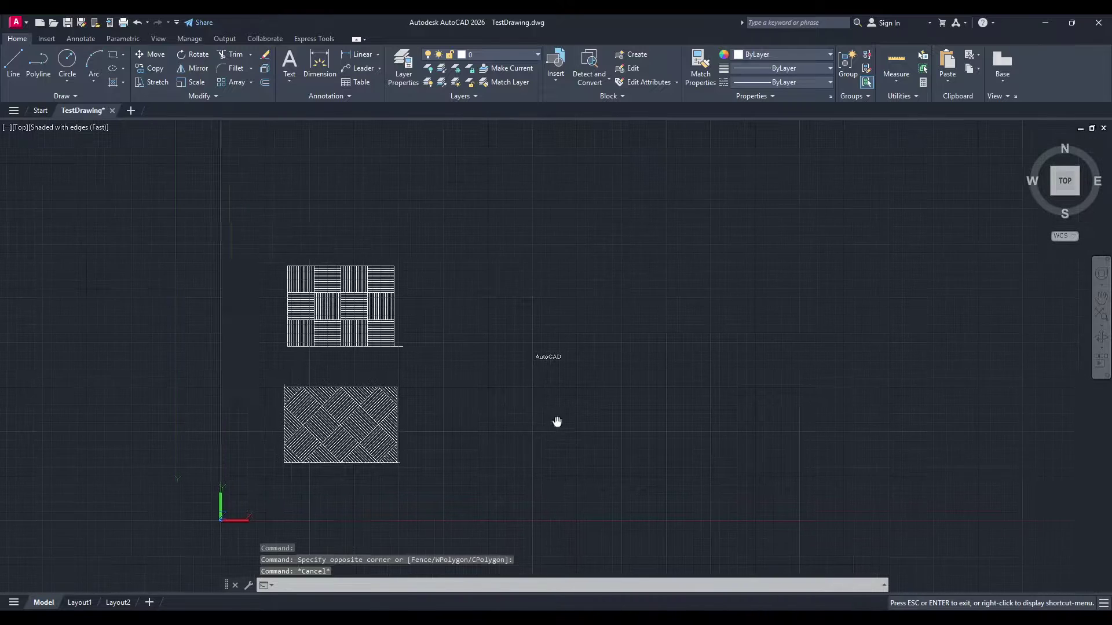
scroll(486, 367, "up", 2)
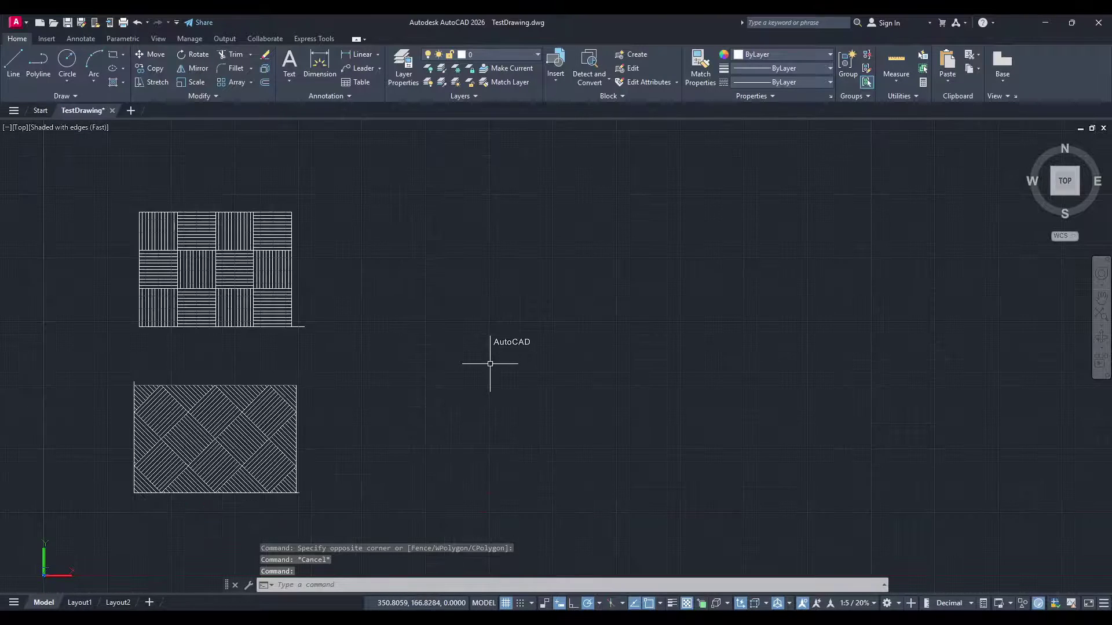
scroll(513, 335, "up", 2)
scroll(489, 347, "up", 1)
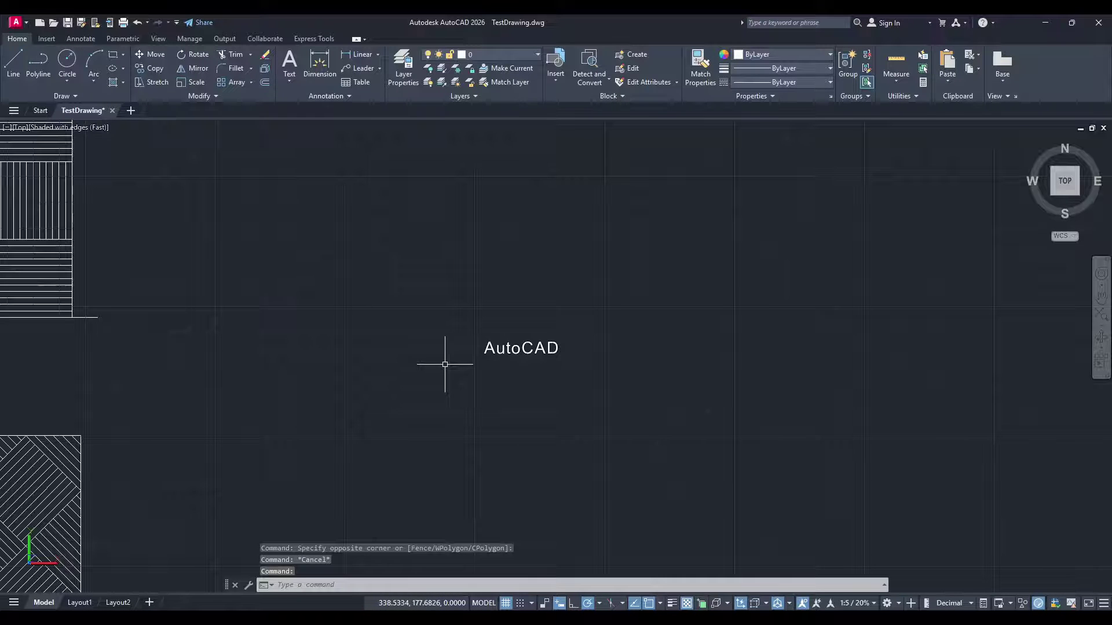
scroll(487, 340, "up", 1)
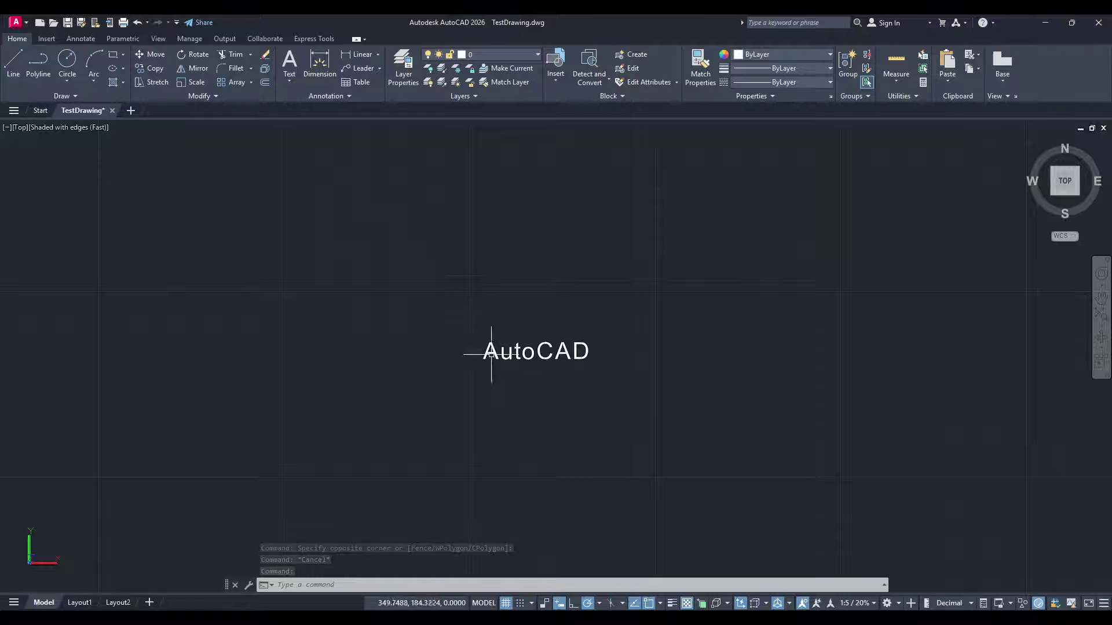
left_click(427, 301)
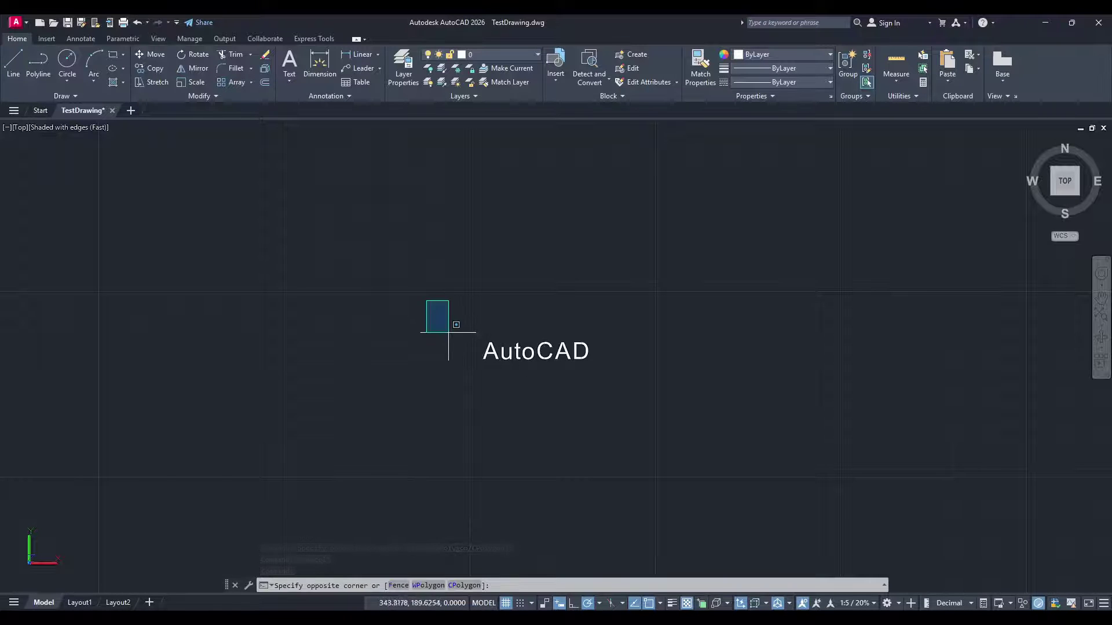
key("Escape")
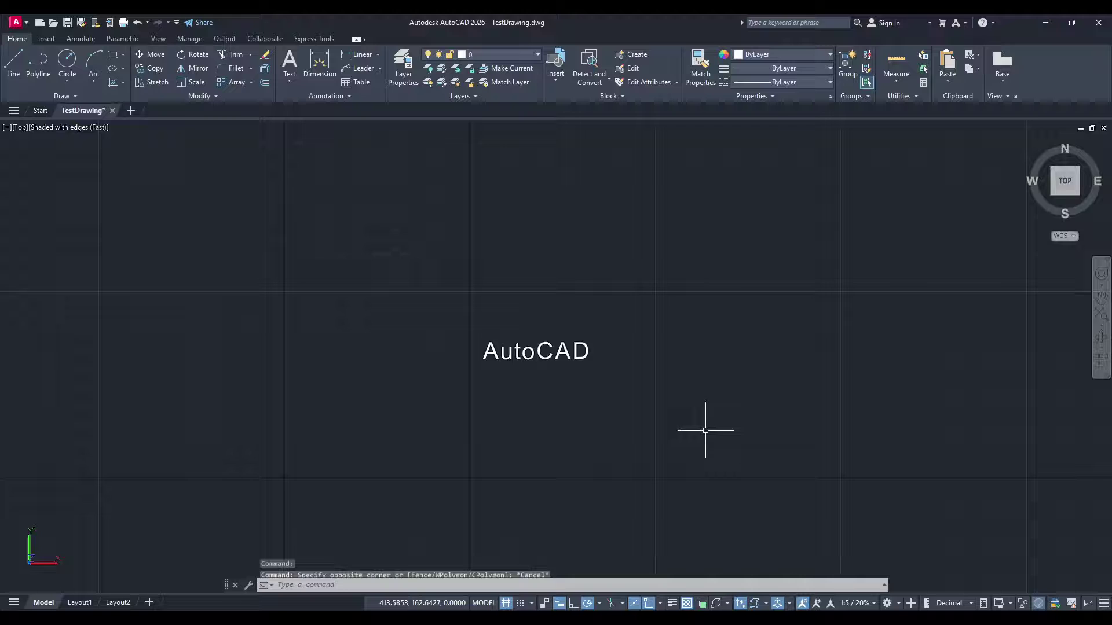
scroll(496, 358, "down", 4)
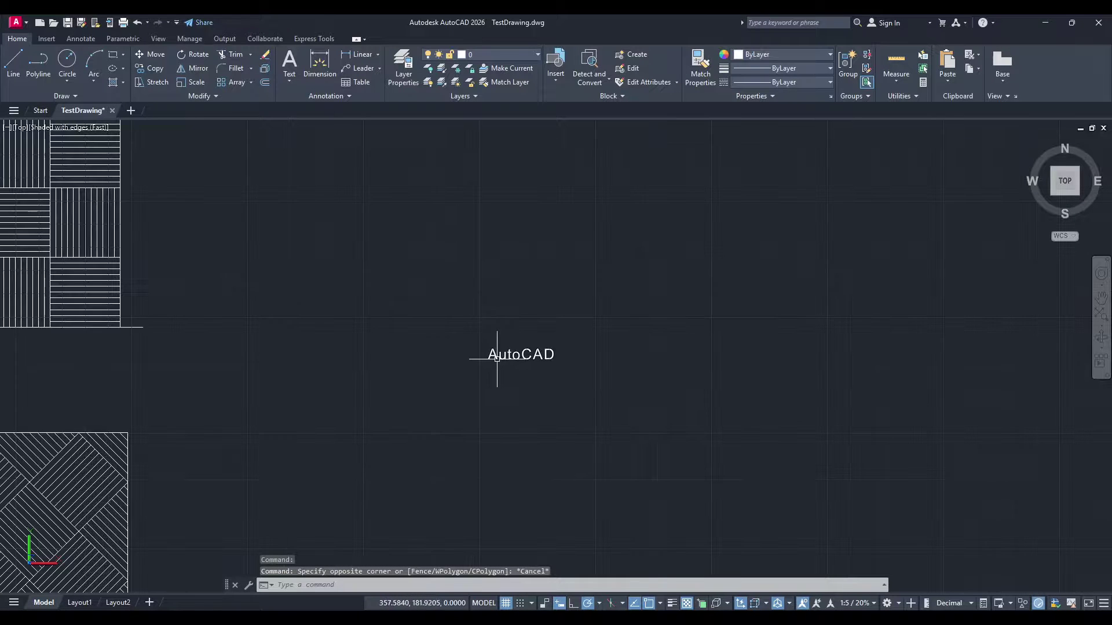
scroll(423, 367, "down", 2)
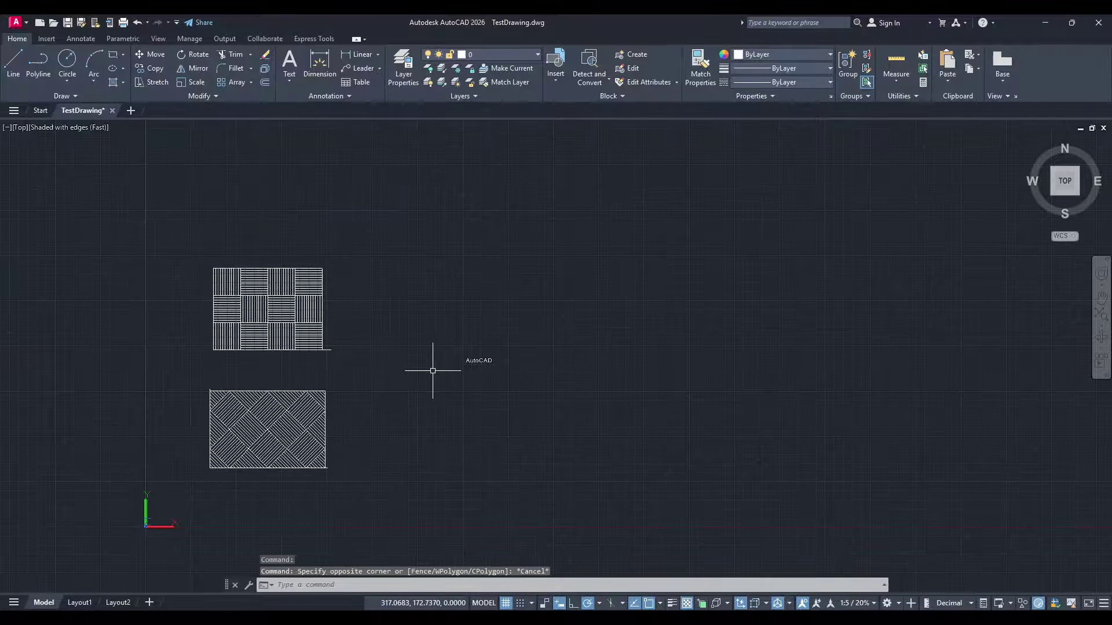
scroll(447, 365, "up", 2)
scroll(445, 365, "up", 2)
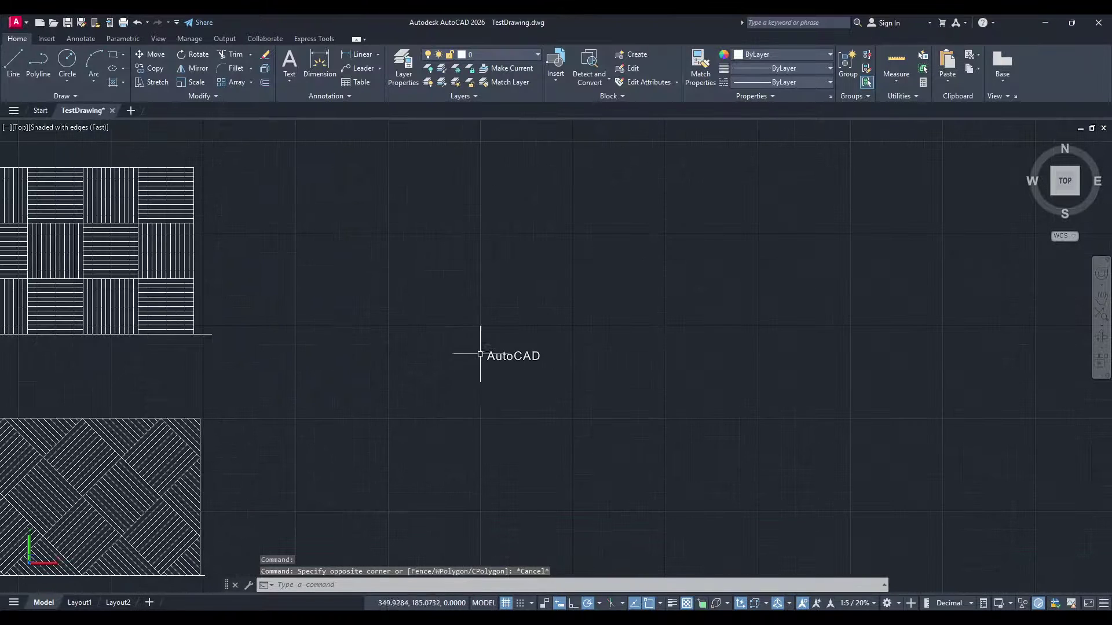
scroll(513, 356, "up", 2)
scroll(508, 352, "up", 2)
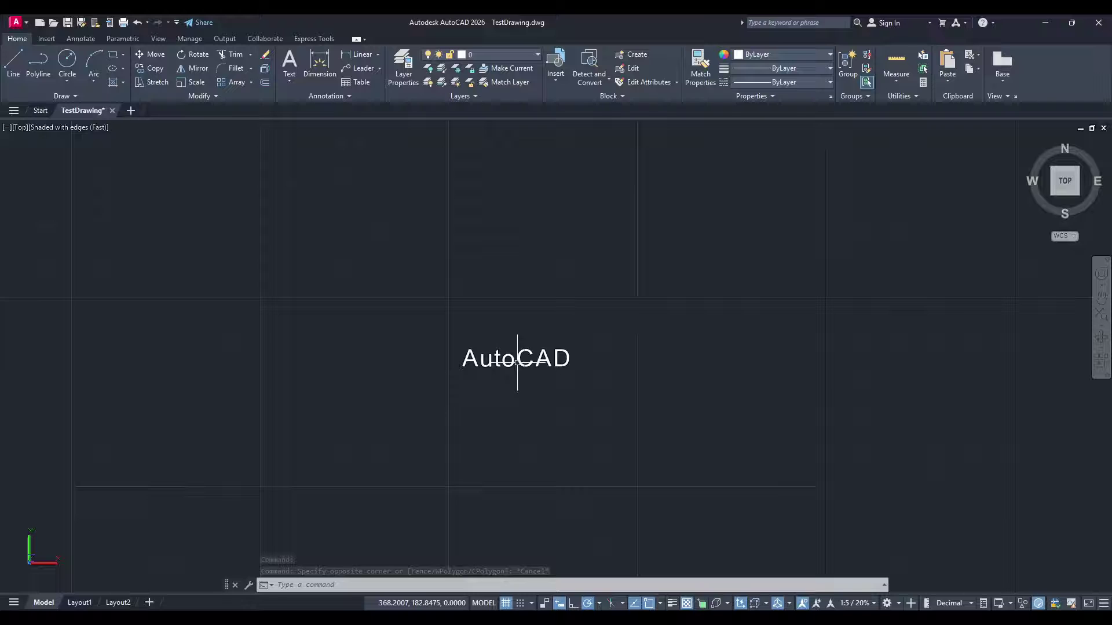
Step: Recentre the AutoCAD label and open it with Edit Mtext from its right-click menu
left_click(517, 360)
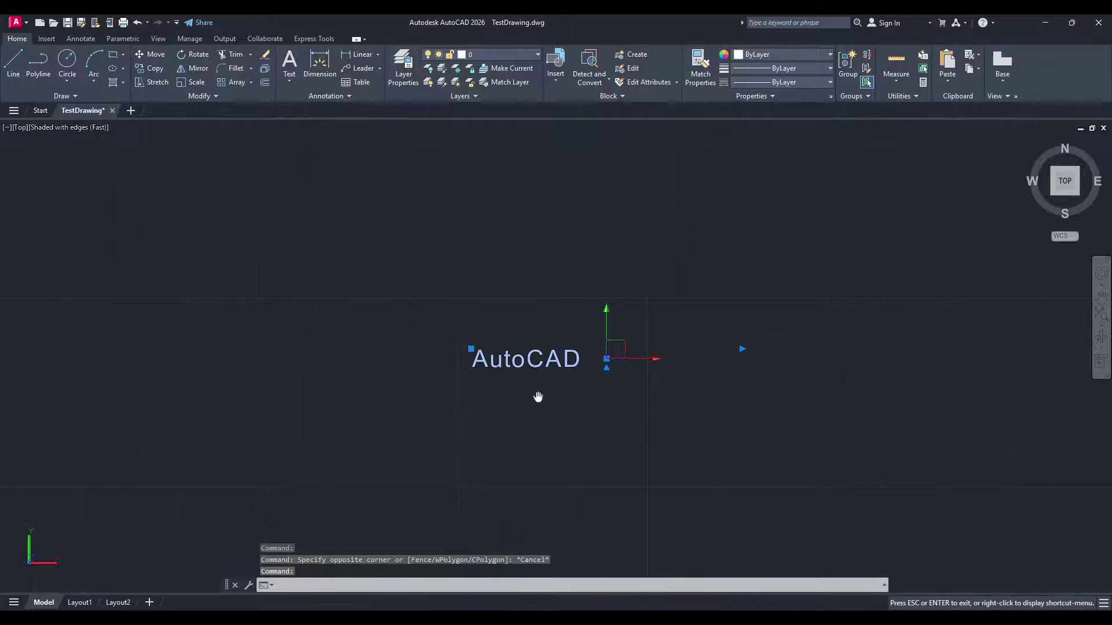
middle_click_drag(495, 391, 560, 393)
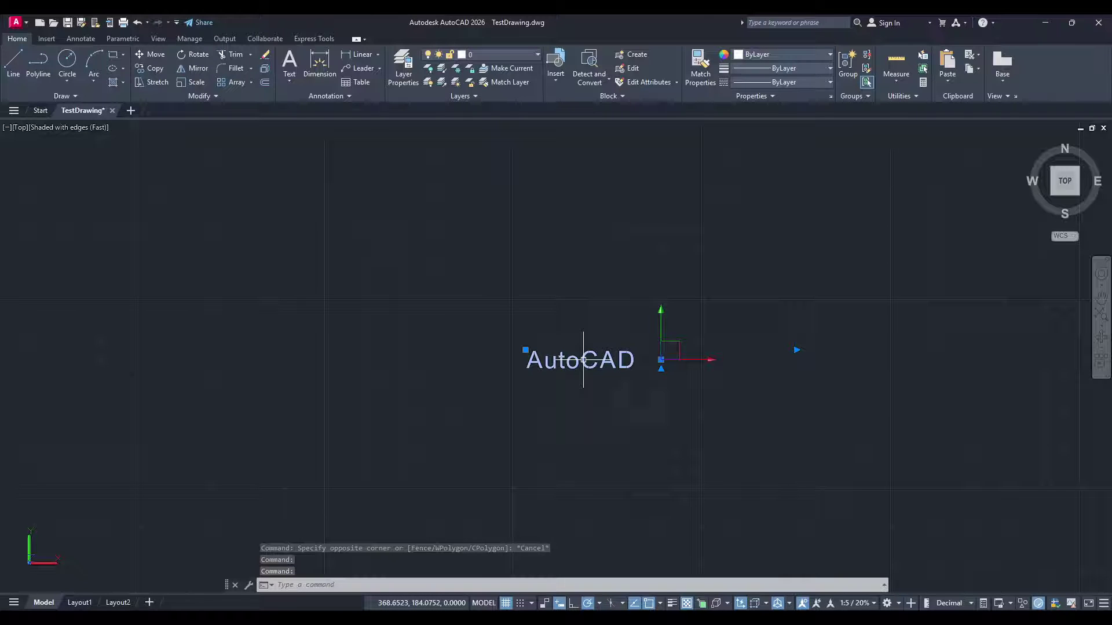
right_click(582, 361)
left_click(625, 407)
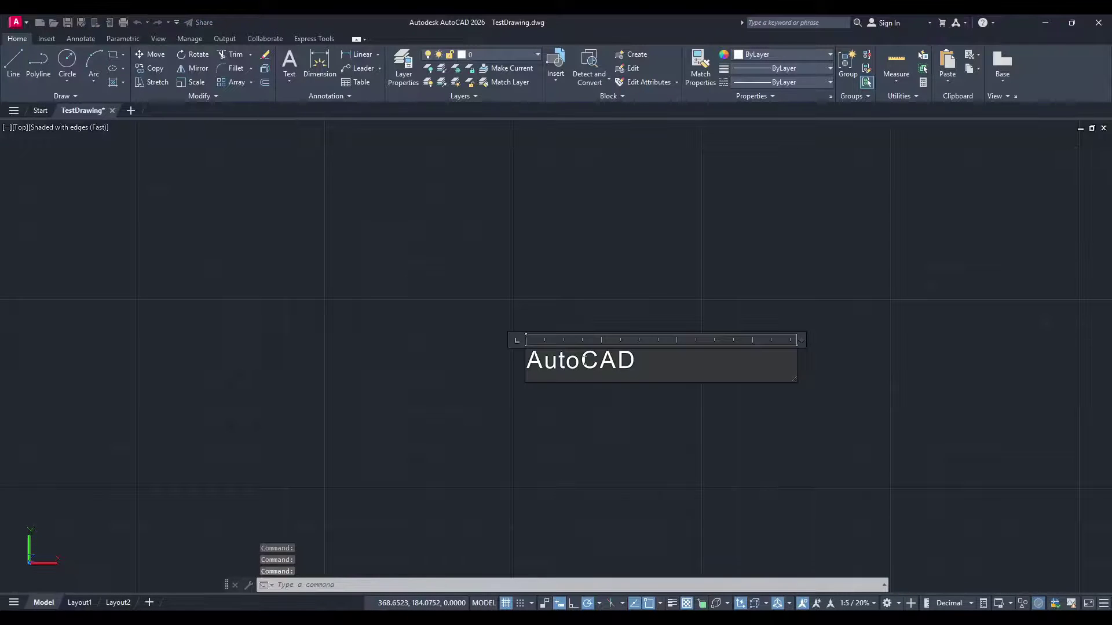
Step: Open the AutoCAD text in the Text Editor with the caret between Auto and CAD
double_click(581, 359)
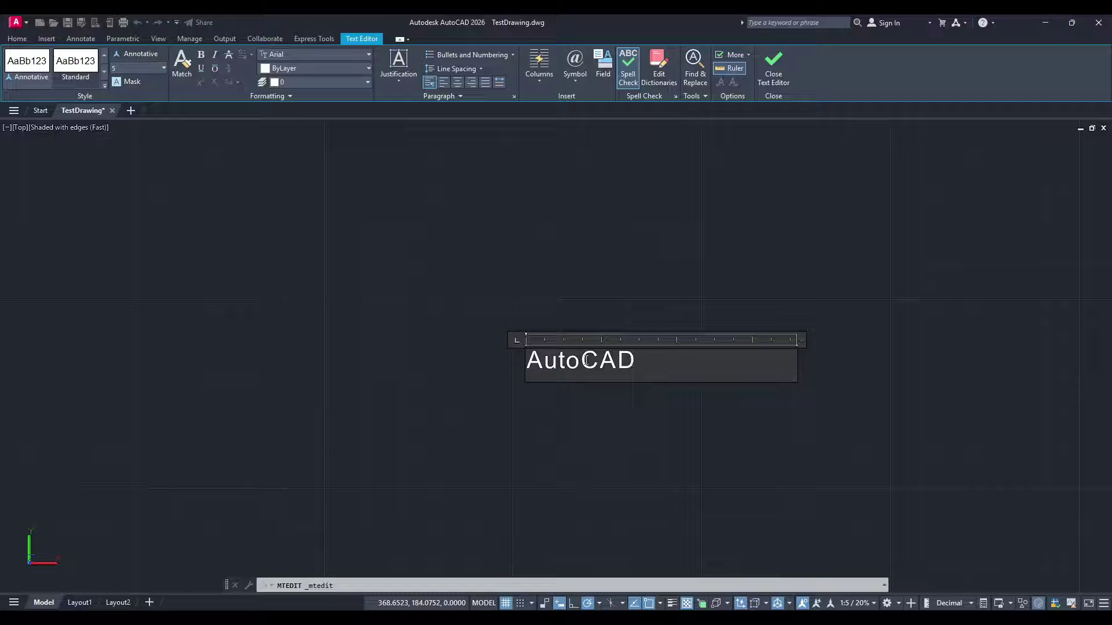
key("Left")
key("Left")
key("Left")
Step: Highlight only the letters CAD inside the AutoCAD label
left_click_drag(636, 362, 587, 365)
left_click(648, 364)
left_click_drag(638, 363, 523, 362)
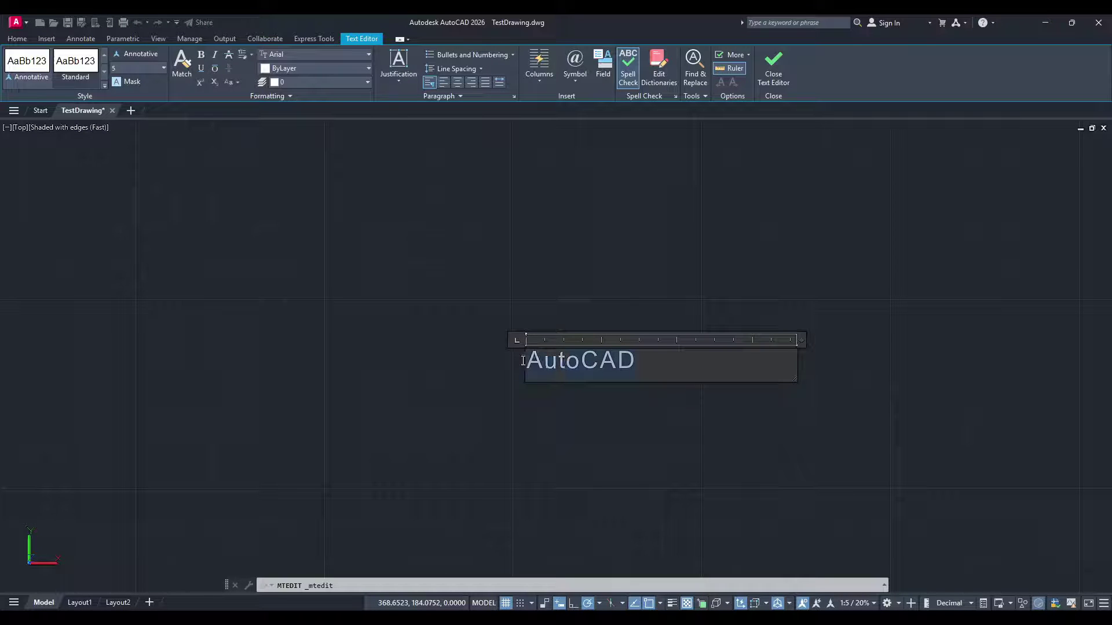
left_click(558, 365)
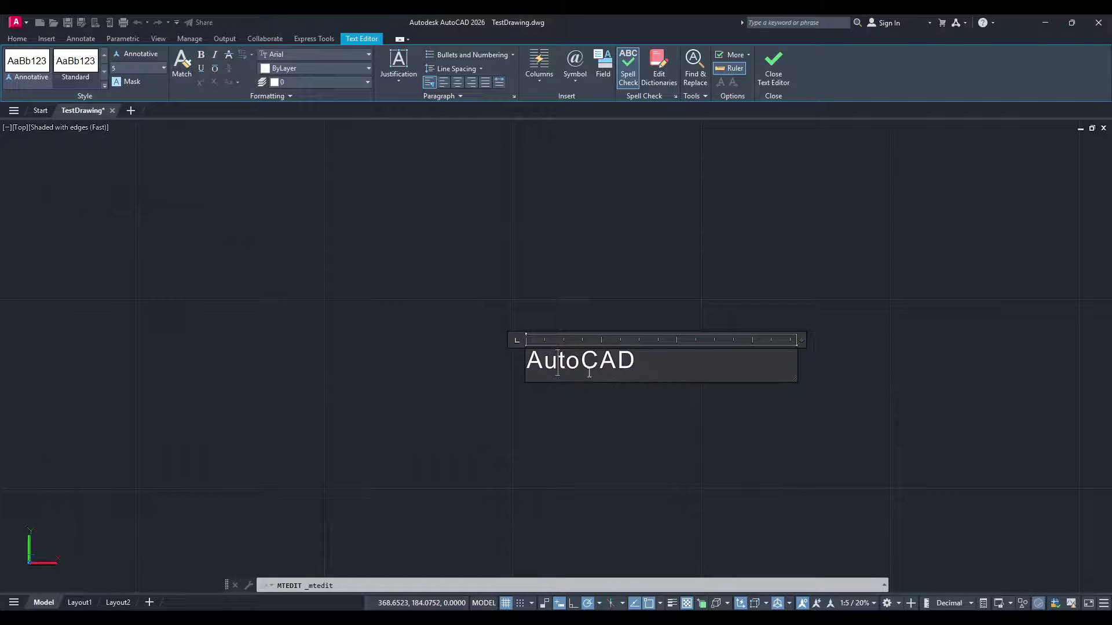
left_click(653, 362)
left_click_drag(635, 365, 588, 365)
left_click(138, 68)
type("30")
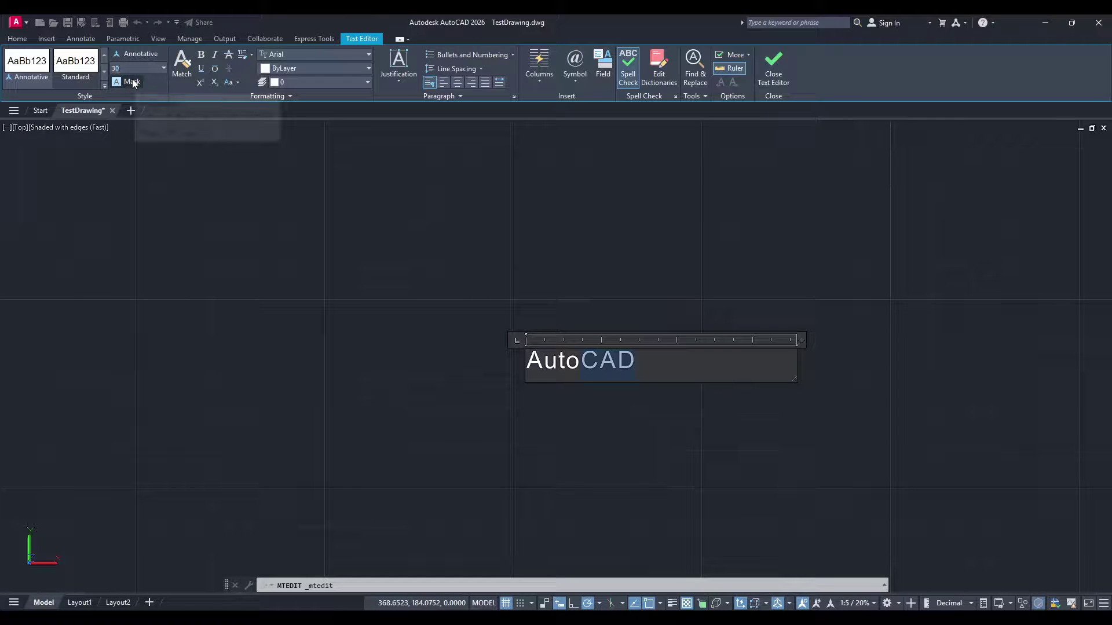
Step: Apply the larger height to CAD and check its size by moving the caret through it
key("Return")
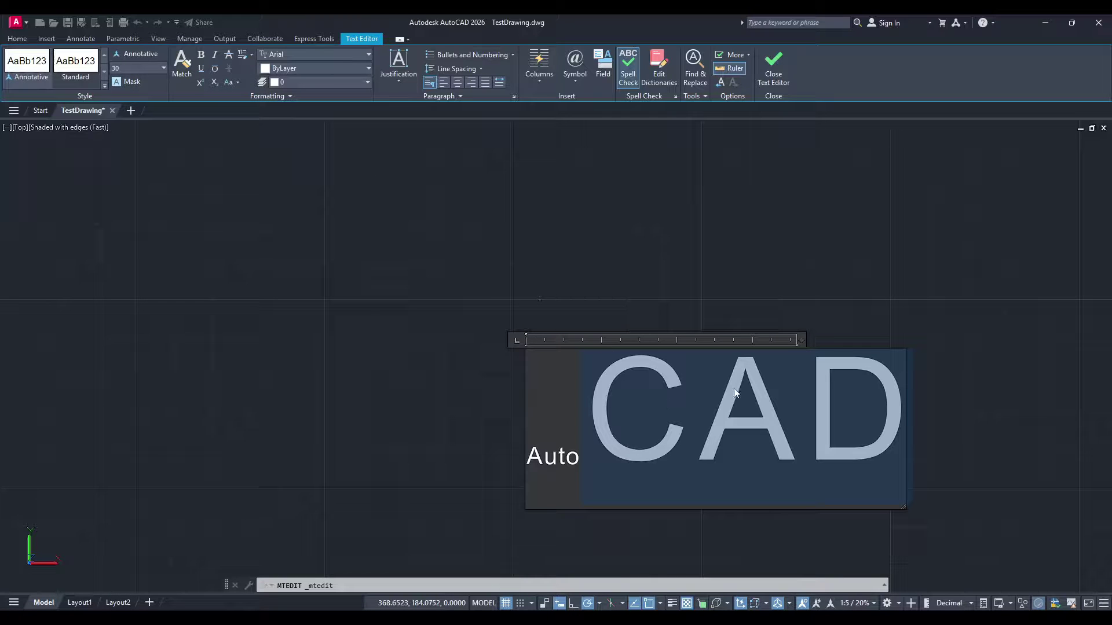
left_click(695, 482)
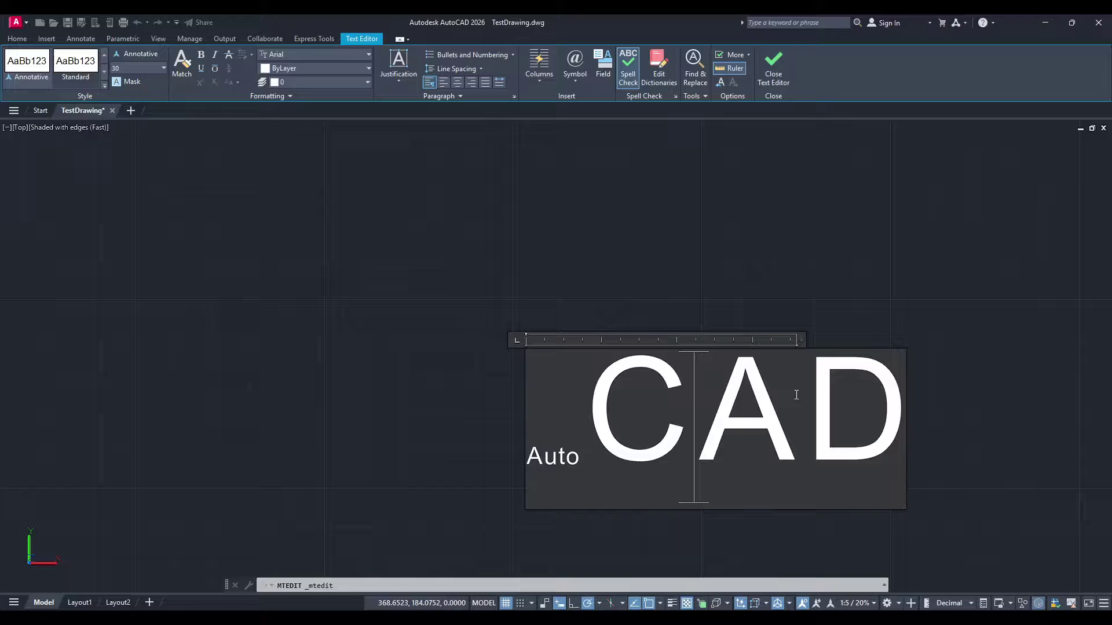
left_click(594, 449)
left_click(738, 436)
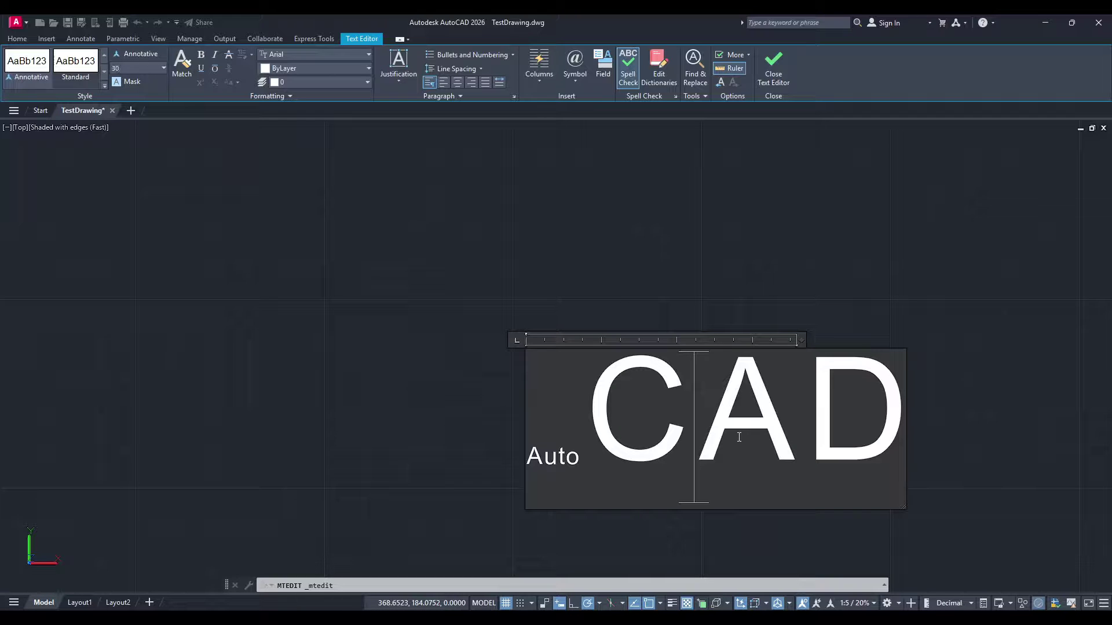
left_click(829, 436)
left_click(873, 434)
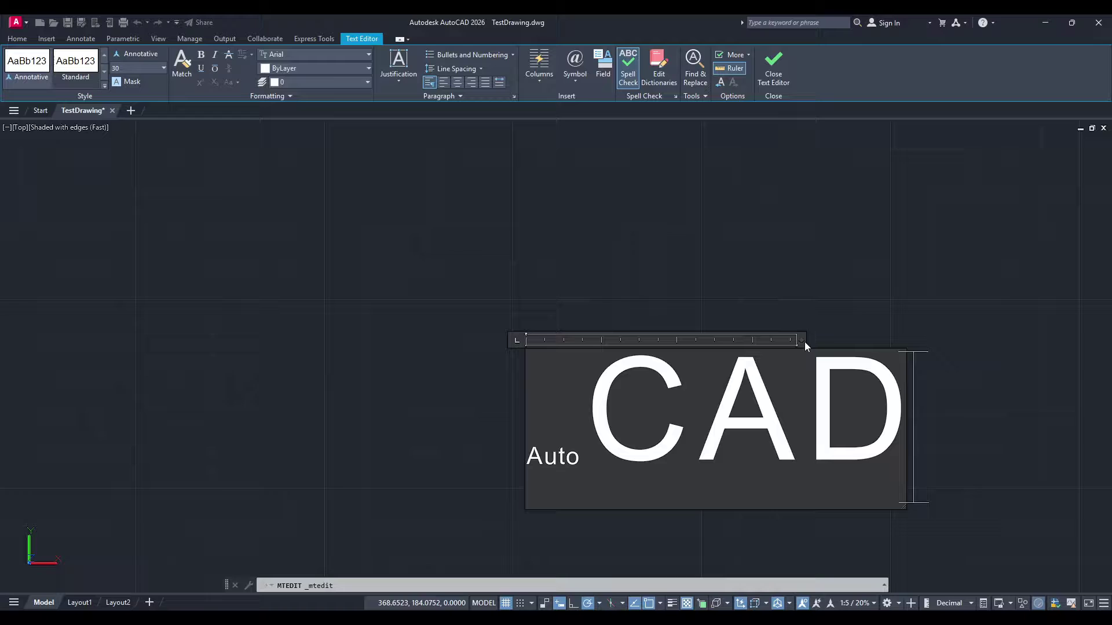
Step: Widen the text box and set the word Auto to text height 20
left_click_drag(801, 340, 953, 341)
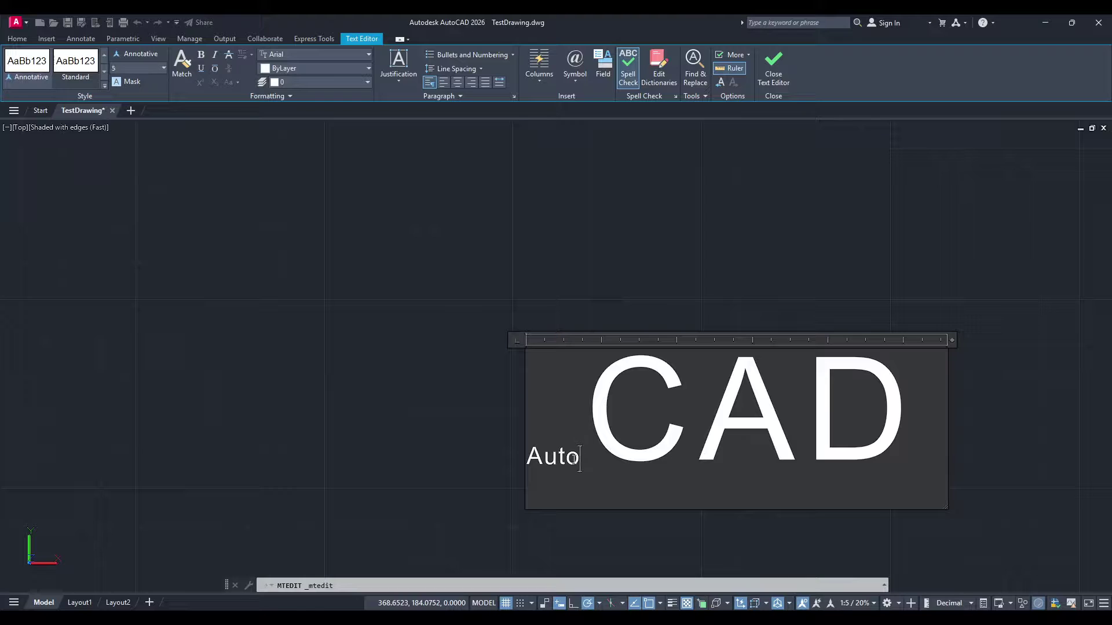
left_click_drag(581, 459, 532, 456)
left_click(134, 67)
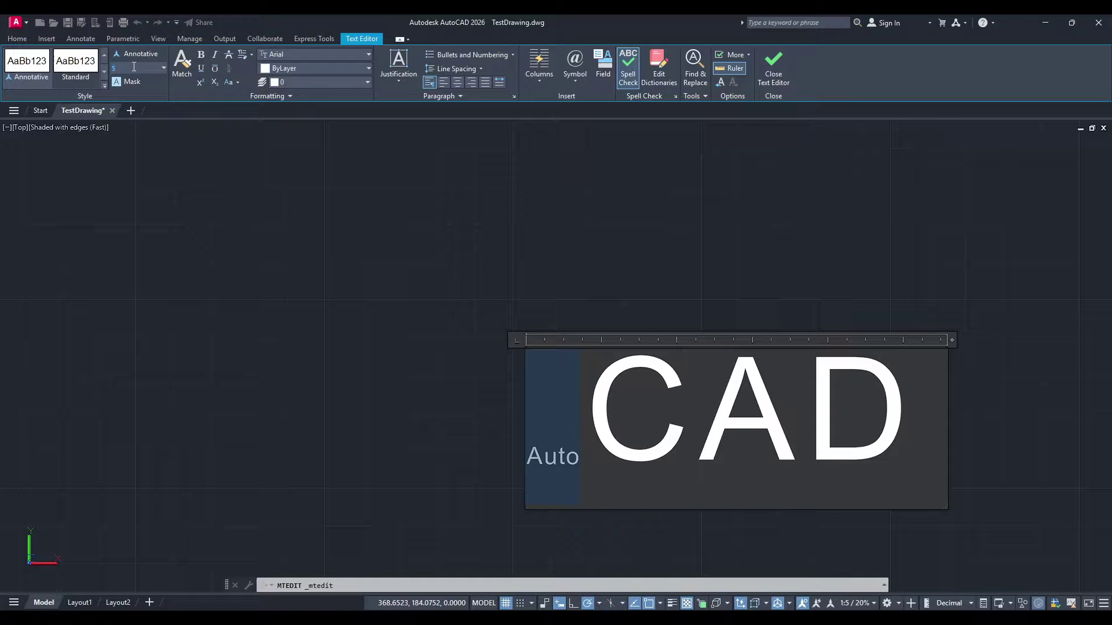
type("20")
key("Return")
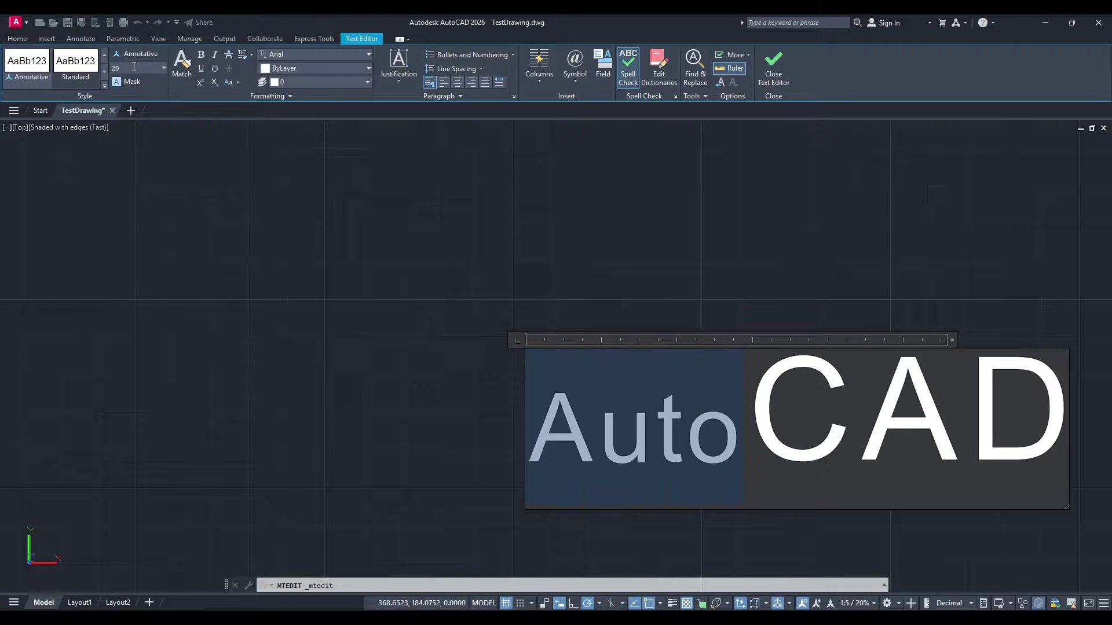
Step: Close the editor and move the AutoCAD label higher up
left_click(491, 231)
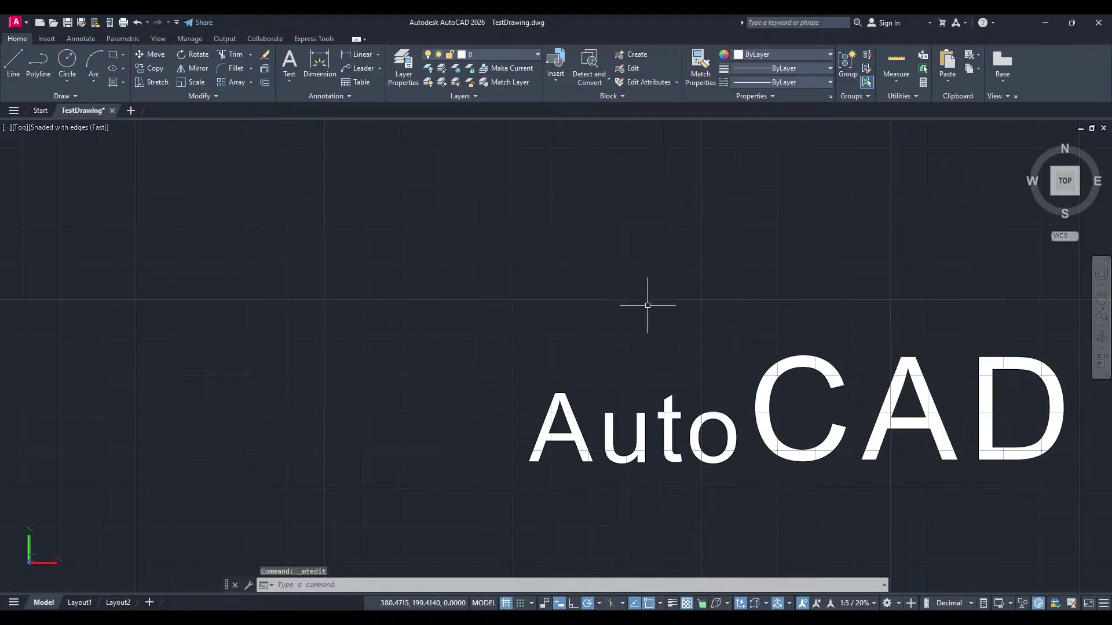
scroll(600, 295, "down", 2)
middle_click_drag(628, 320, 451, 320)
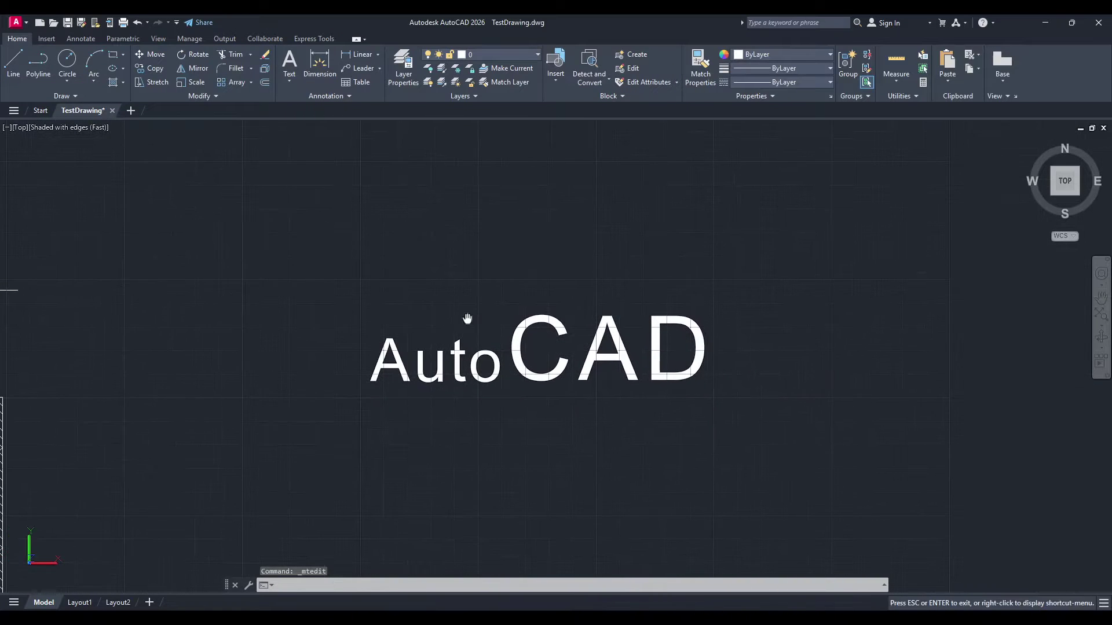
left_click(517, 348)
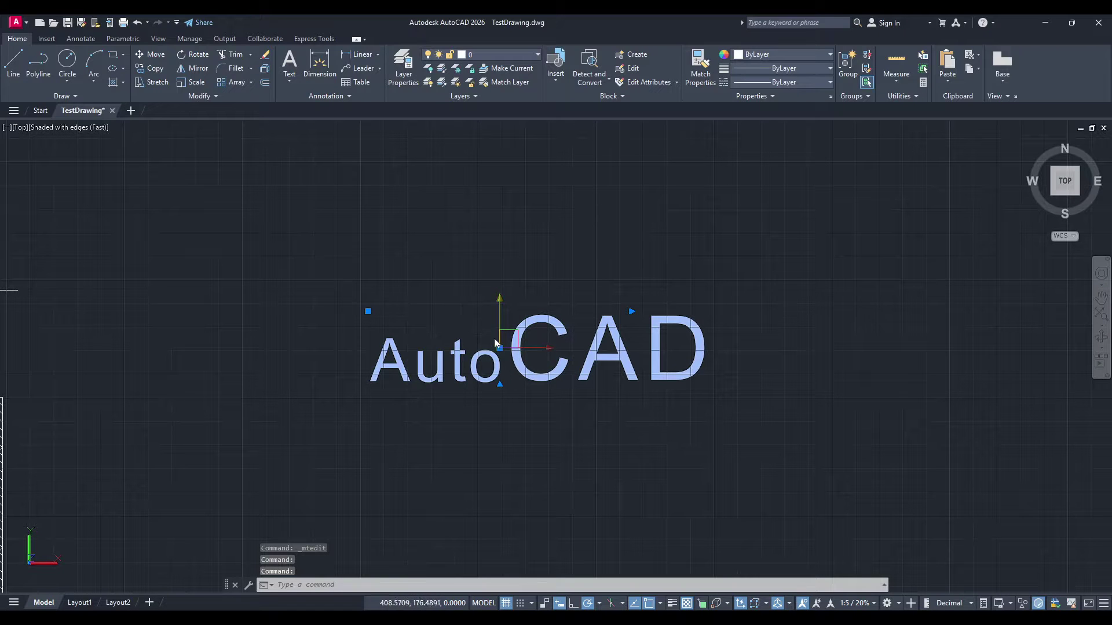
left_click(499, 348)
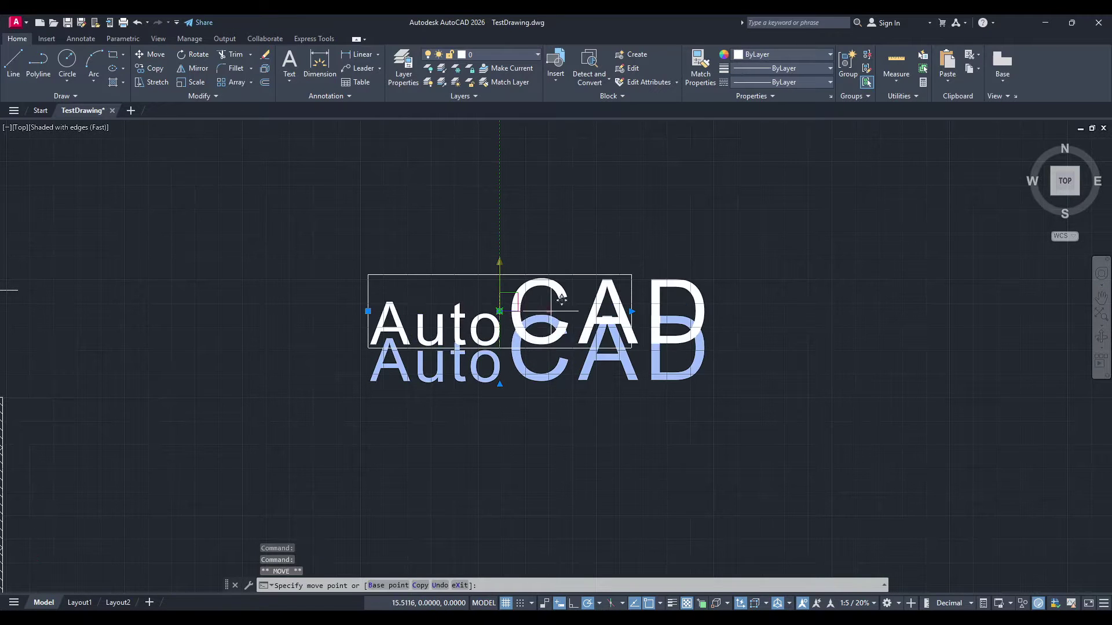
left_click(499, 215)
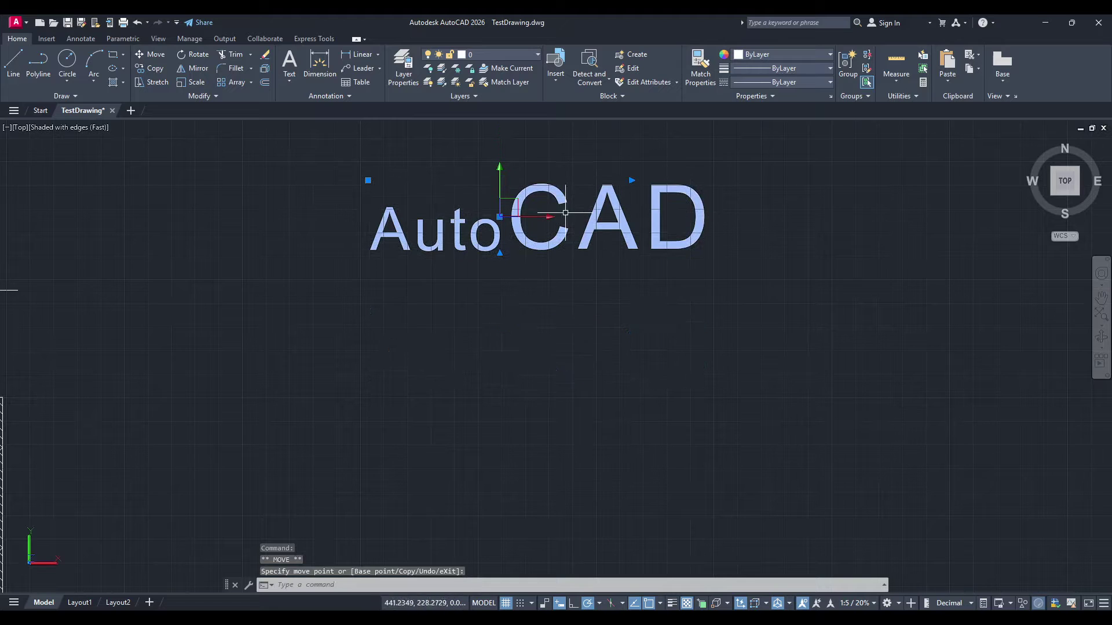
Step: Move the label again to its final spot and recentre the view
left_click(370, 179)
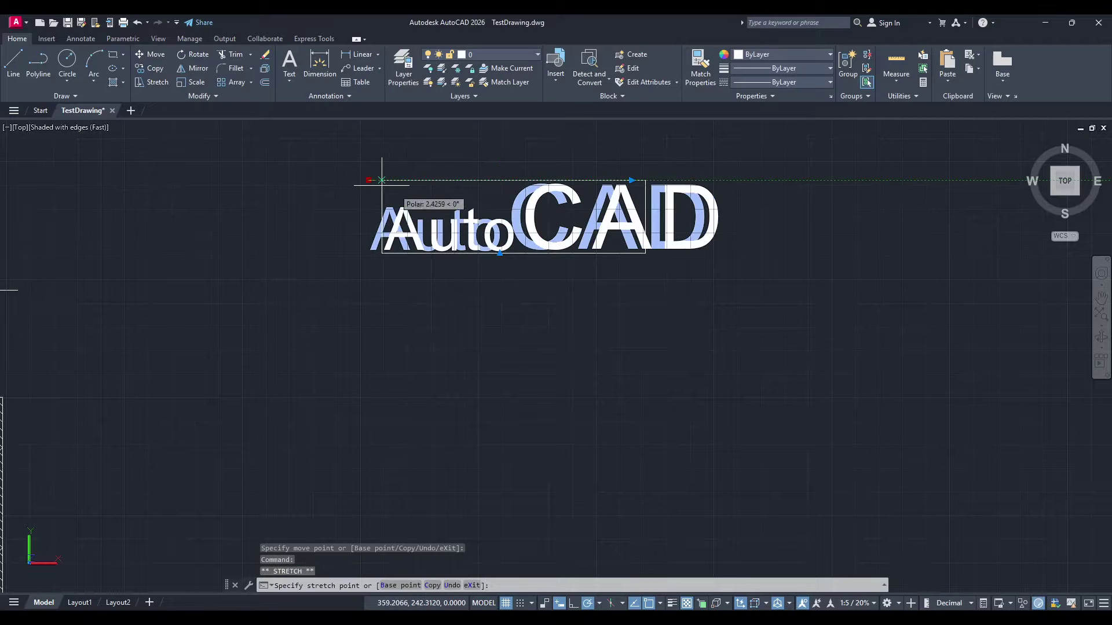
left_click(599, 280)
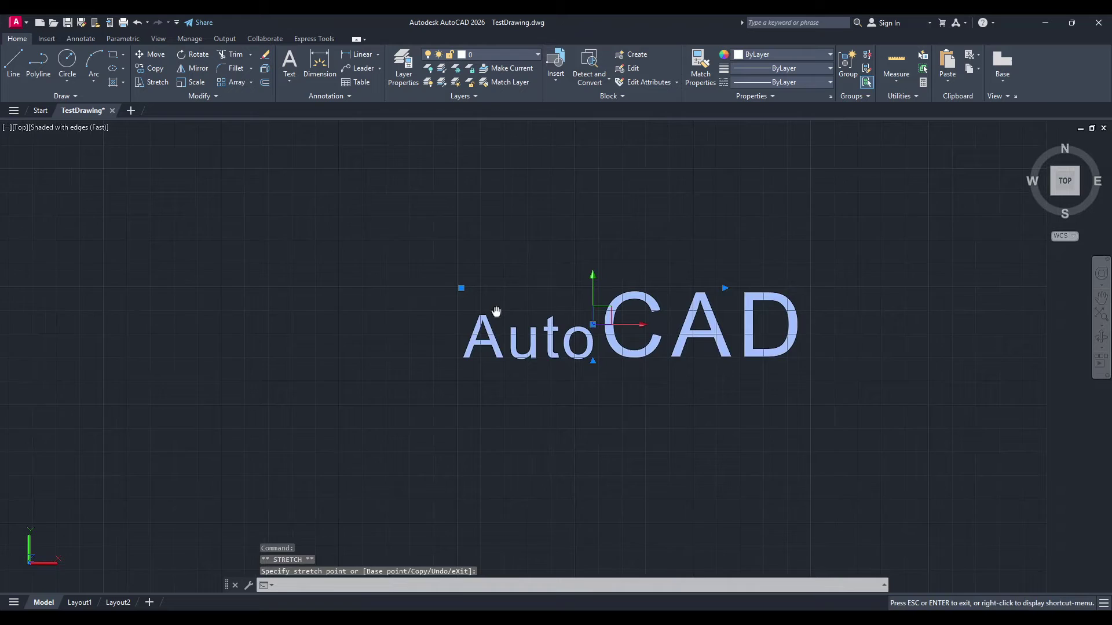
middle_click_drag(640, 298, 435, 309)
key("Delete")
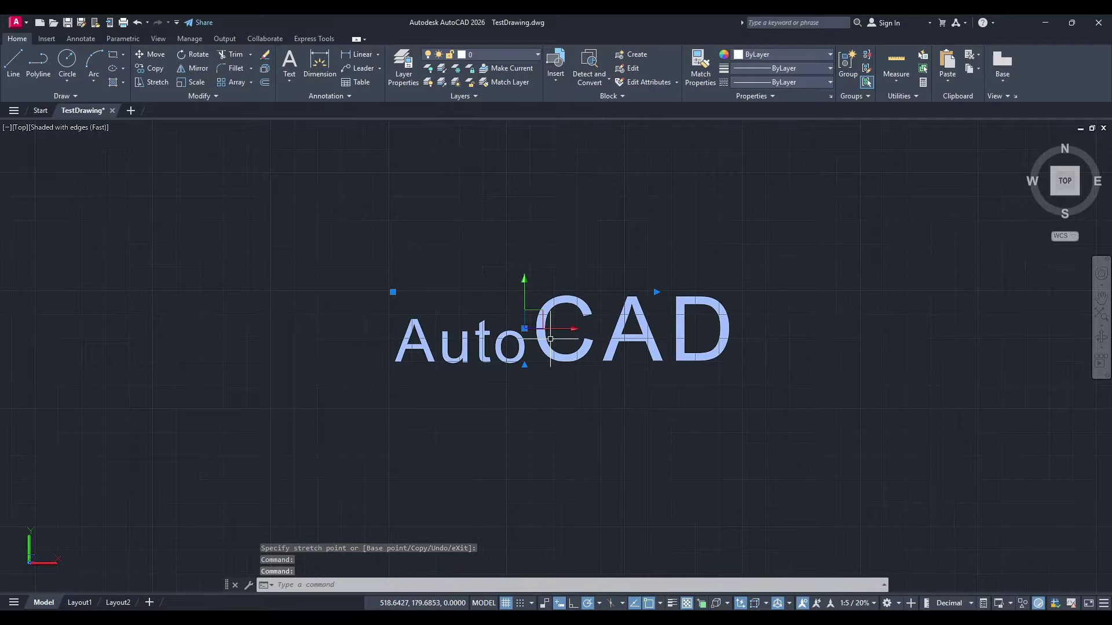
Step: Reopen the label and set Auto's text height to 50
double_click(530, 316)
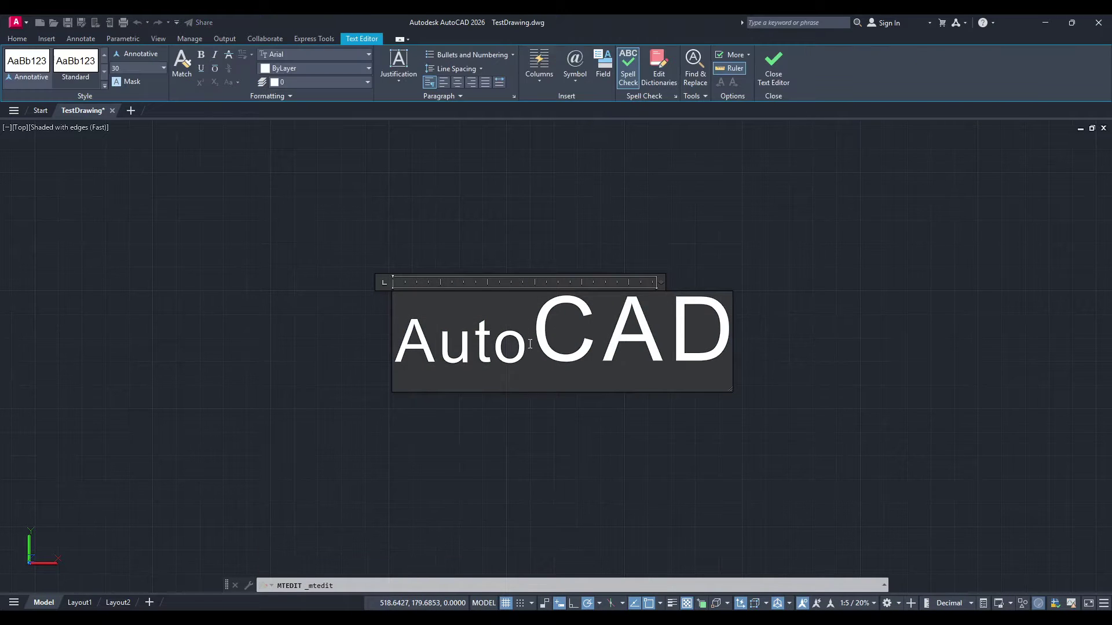
left_click_drag(530, 344, 395, 344)
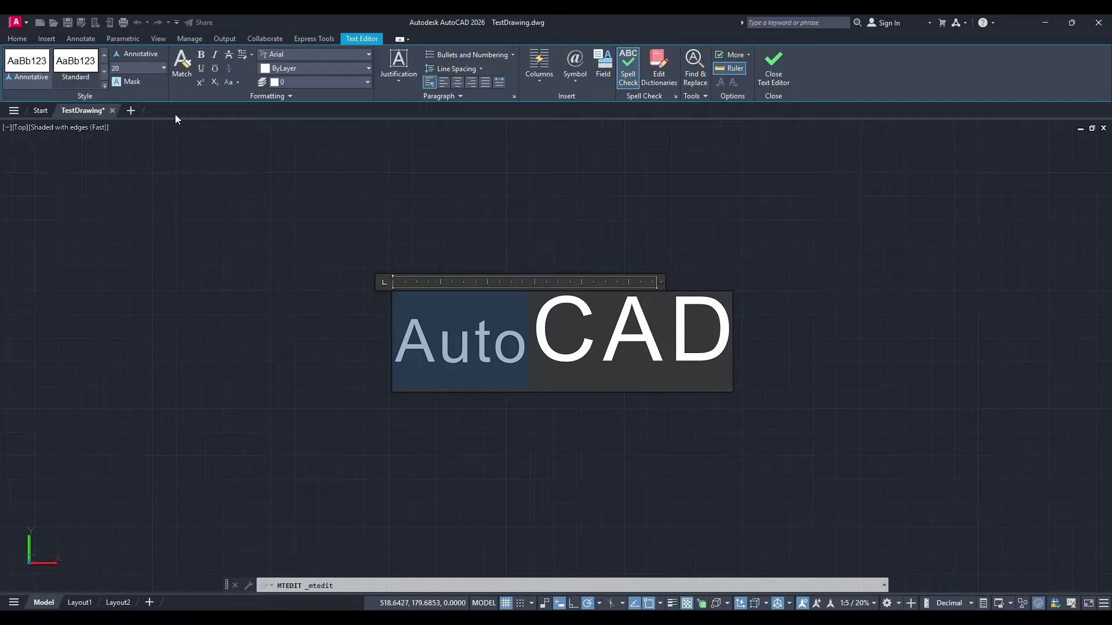
left_click(130, 70)
type("50")
key("Return")
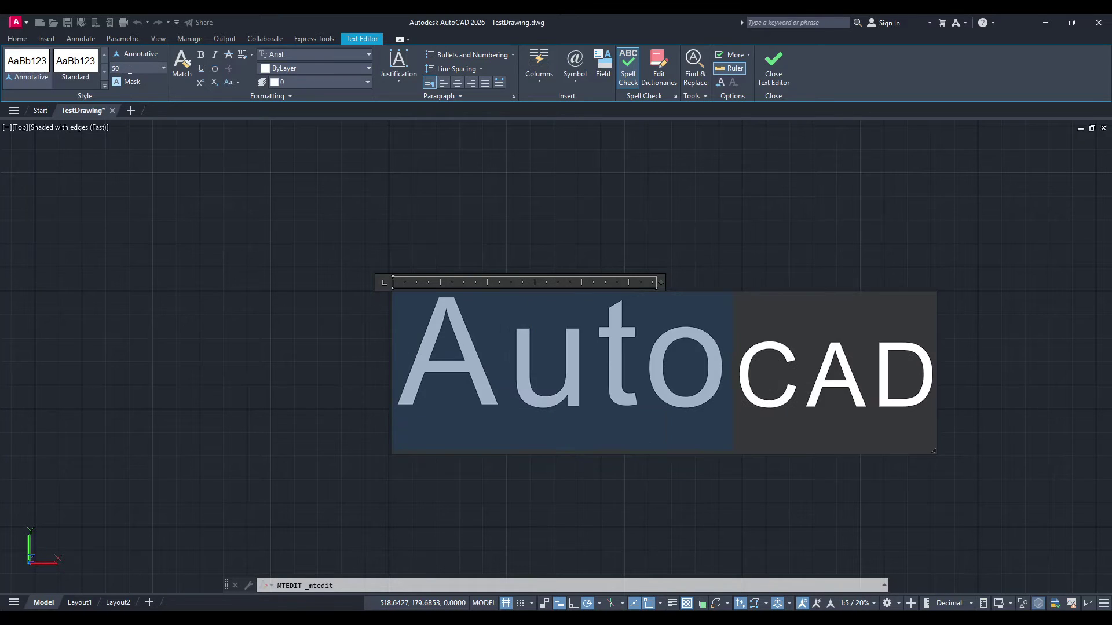
Step: Set CAD's text height to 70 and close the text editor
left_click(732, 391)
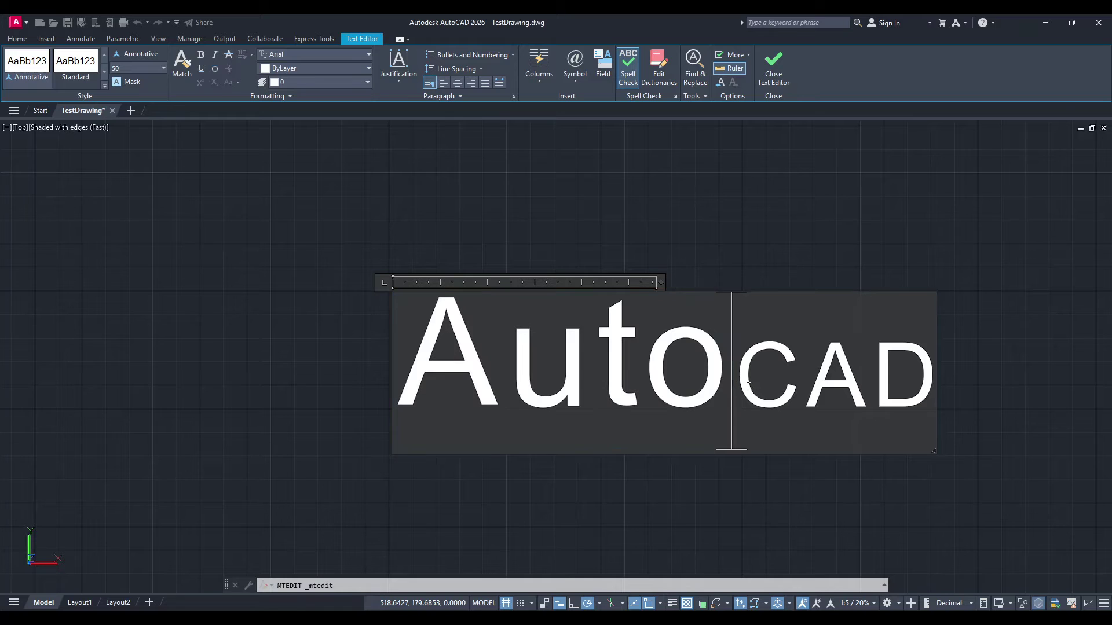
left_click_drag(749, 387, 910, 393)
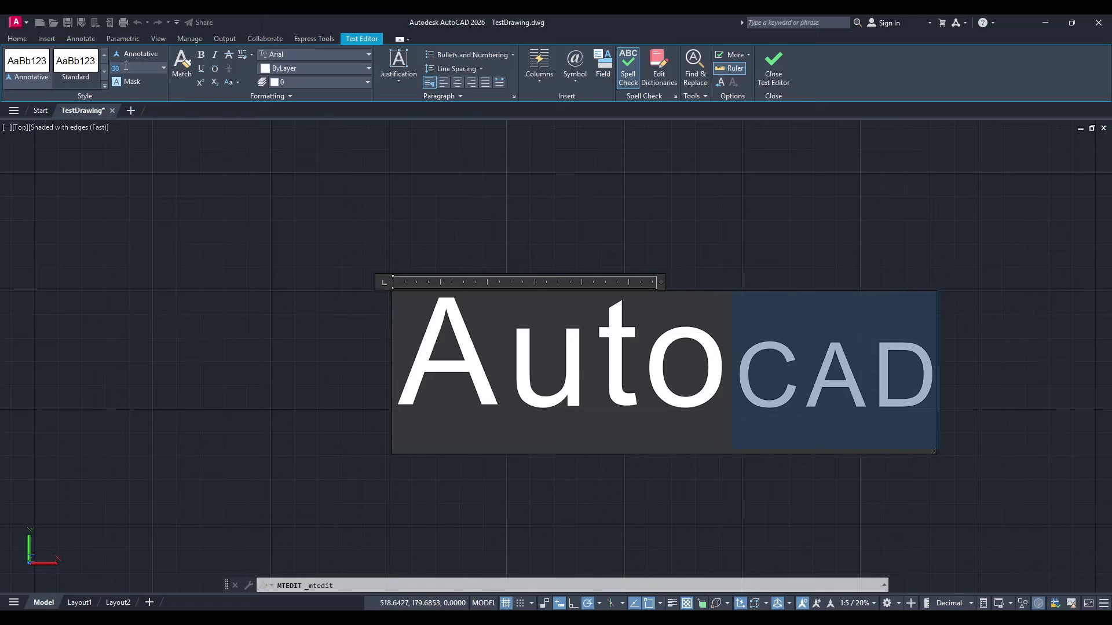
type("0")
key("Return")
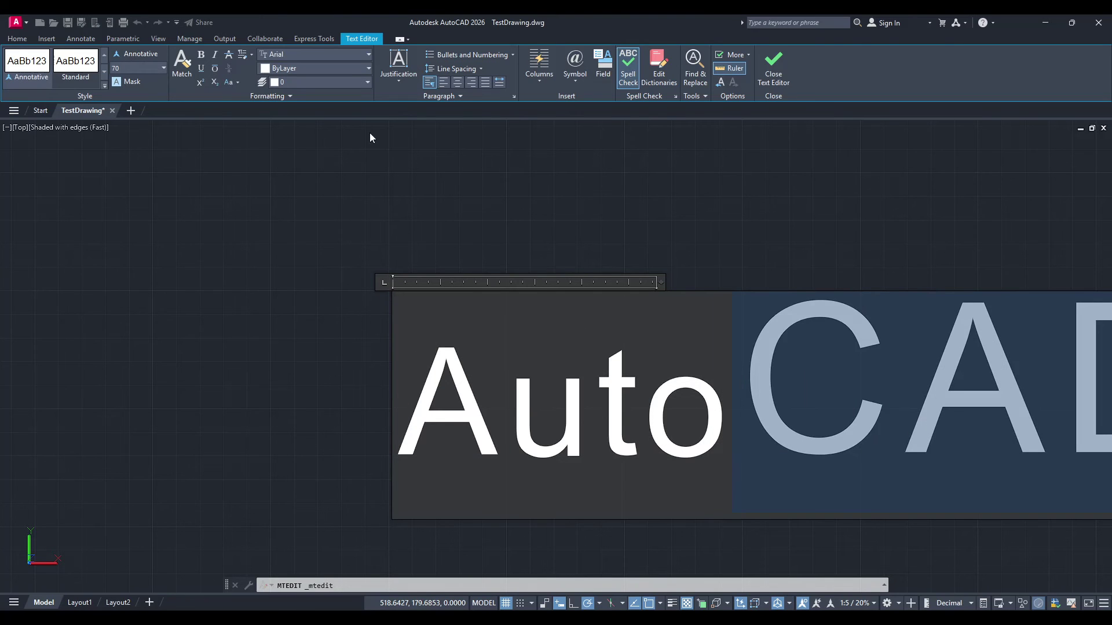
left_click(534, 168)
scroll(720, 298, "down", 2)
scroll(665, 330, "down", 1)
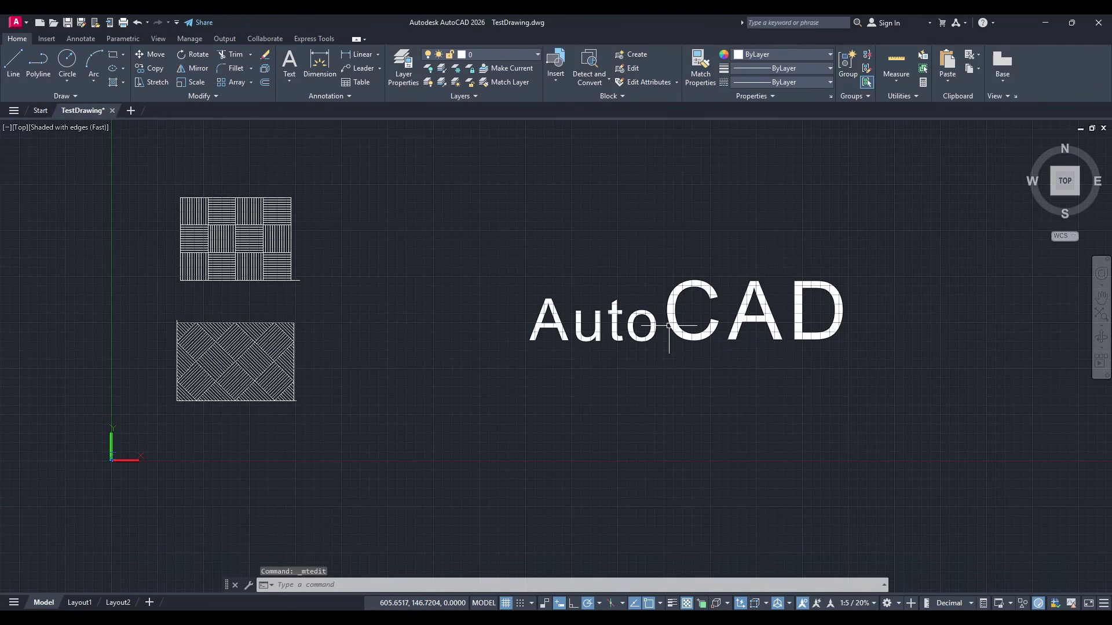